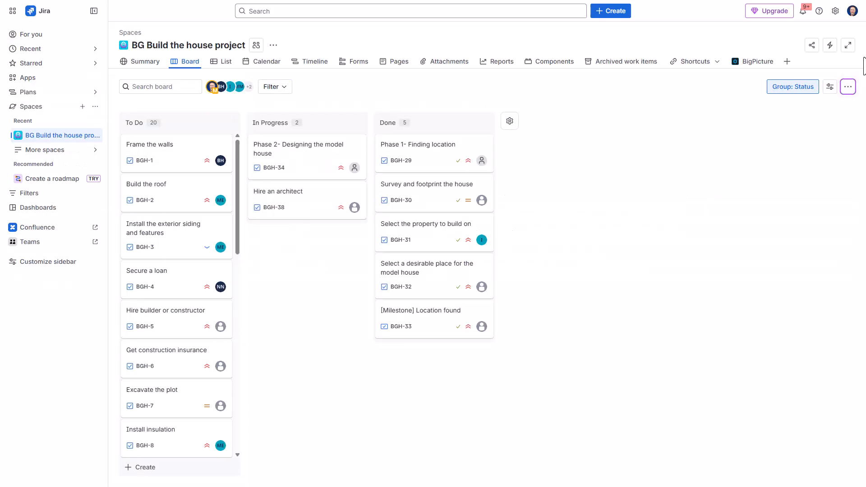
Open Jira's system administration settings, and start the BigPicture free trial from its Atlassian Marketplace listing.
{"action": "left_click", "coordinate": [835, 10]}
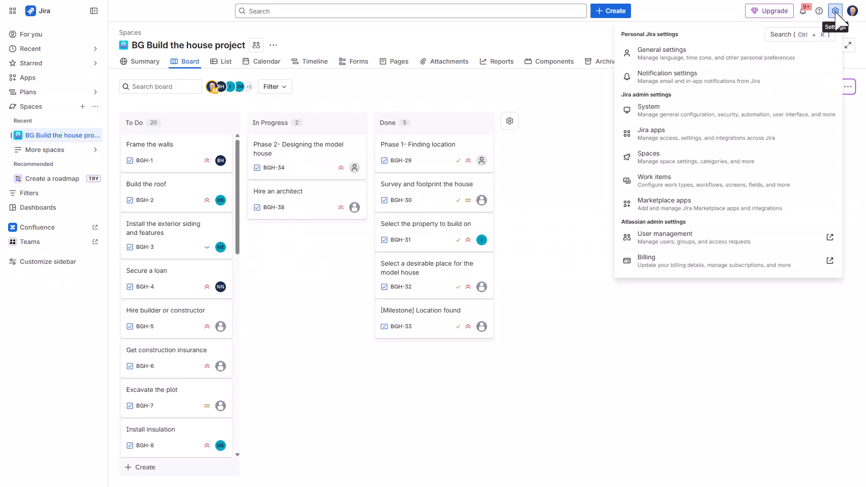
{"action": "left_click", "coordinate": [816, 108]}
{"action": "left_click", "coordinate": [67, 163]}
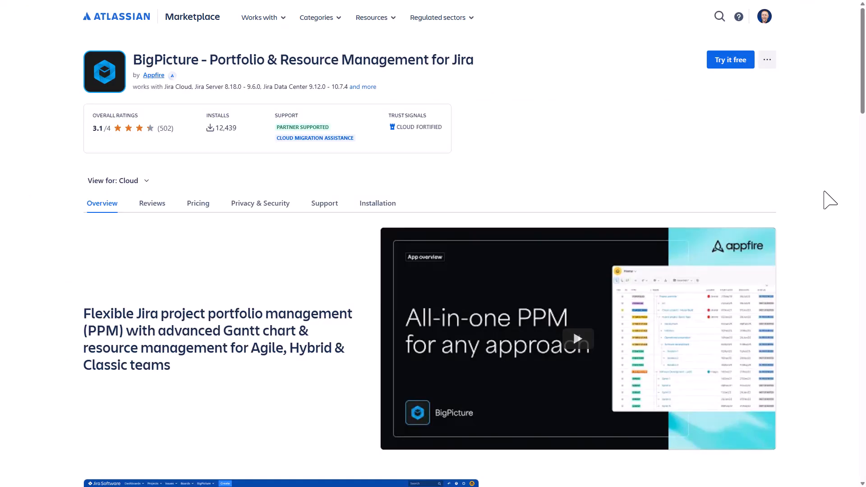
{"action": "left_click", "coordinate": [731, 63]}
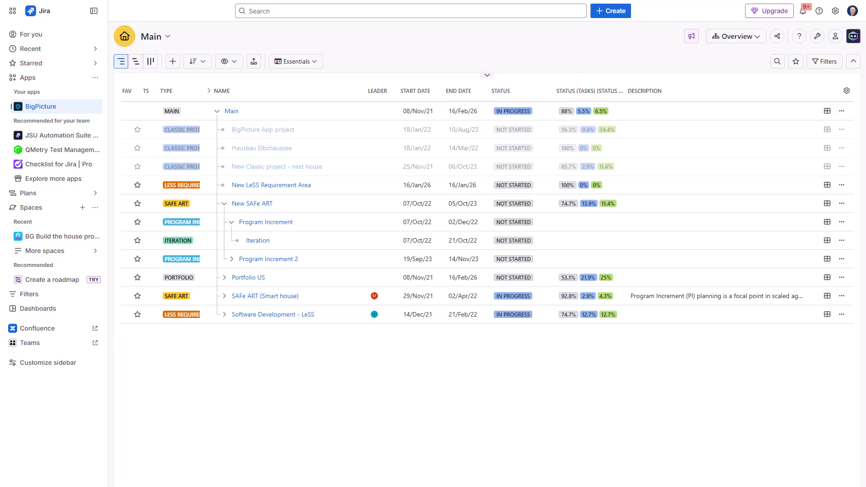
Open the Portfolio US box in BigPicture, followed by its Hybrid project (Sport App) box.
{"action": "left_click", "coordinate": [248, 278]}
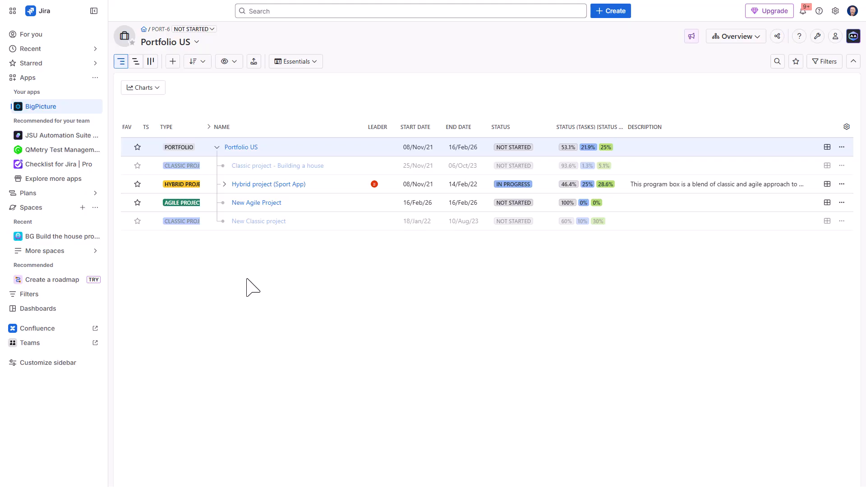
{"action": "left_click", "coordinate": [259, 185]}
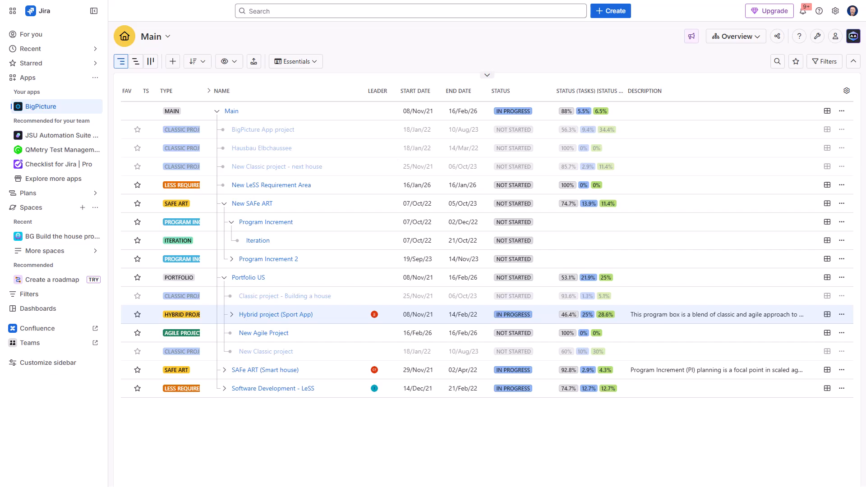
Open BigPicture's Security administration and switch Permissions for everyone on and back off.
{"action": "left_click", "coordinate": [816, 37]}
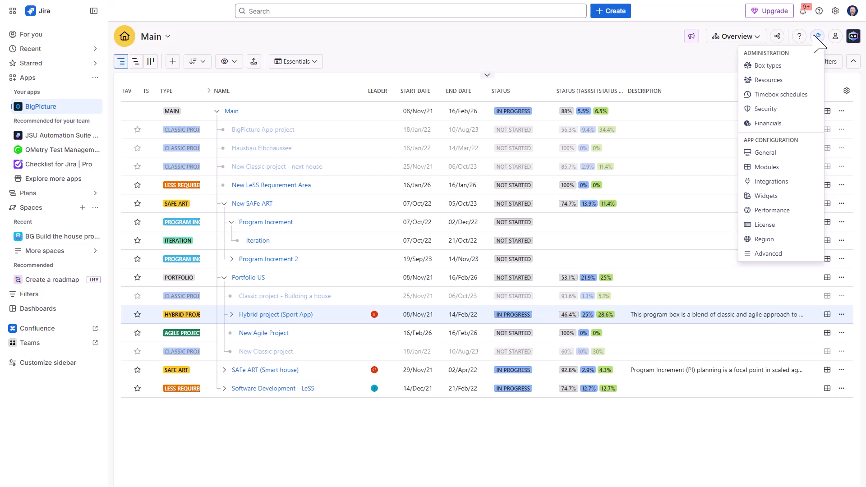
{"action": "left_click", "coordinate": [792, 112]}
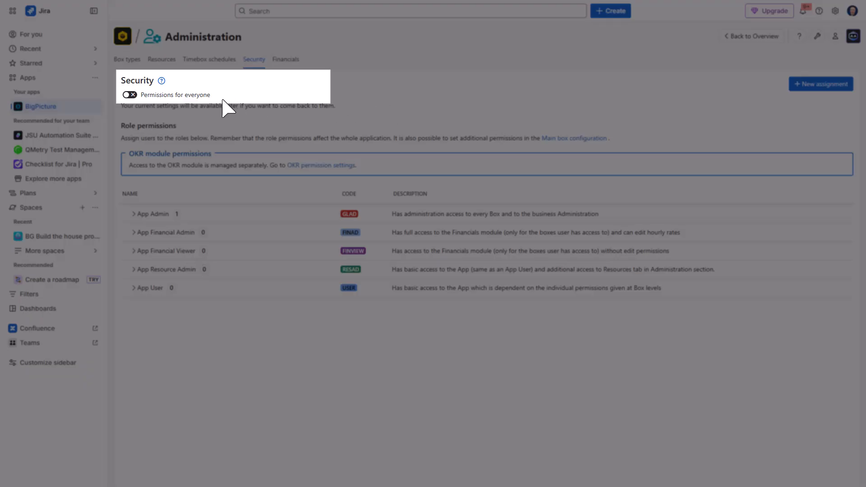
{"action": "left_click", "coordinate": [130, 95]}
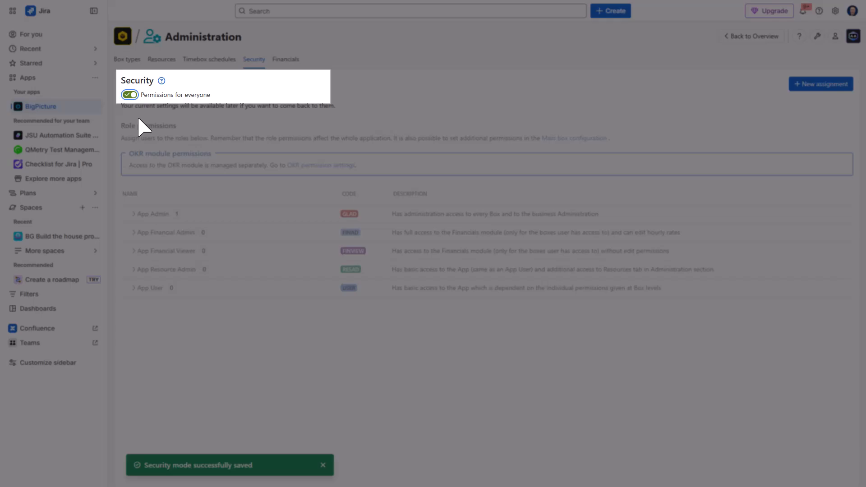
{"action": "left_click", "coordinate": [127, 95]}
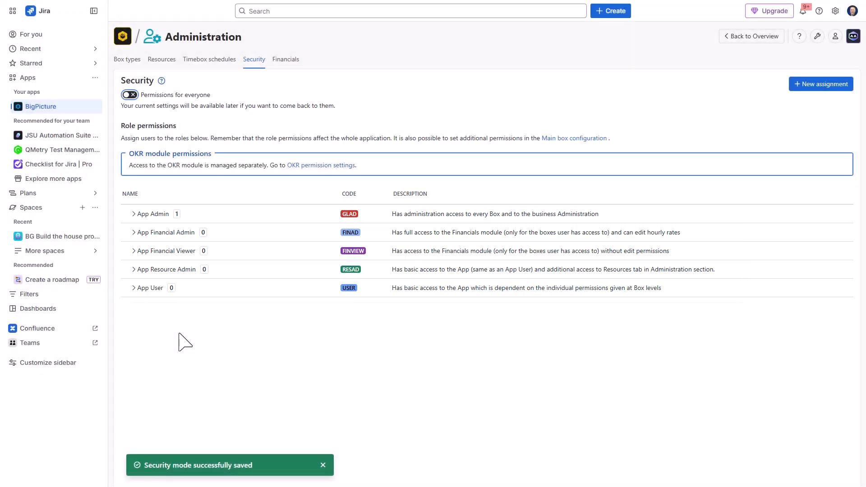
Examine the users assigned to the App Admin role and collapse the role again.
{"action": "left_click", "coordinate": [134, 214]}
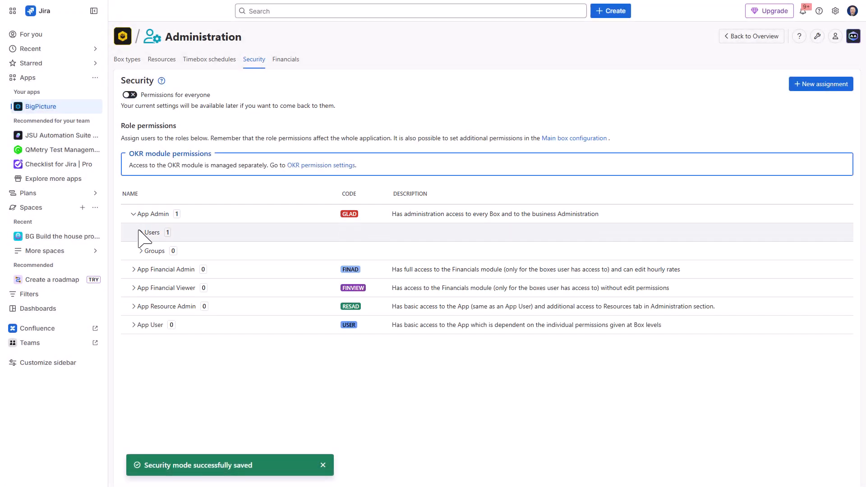
{"action": "left_click", "coordinate": [140, 232]}
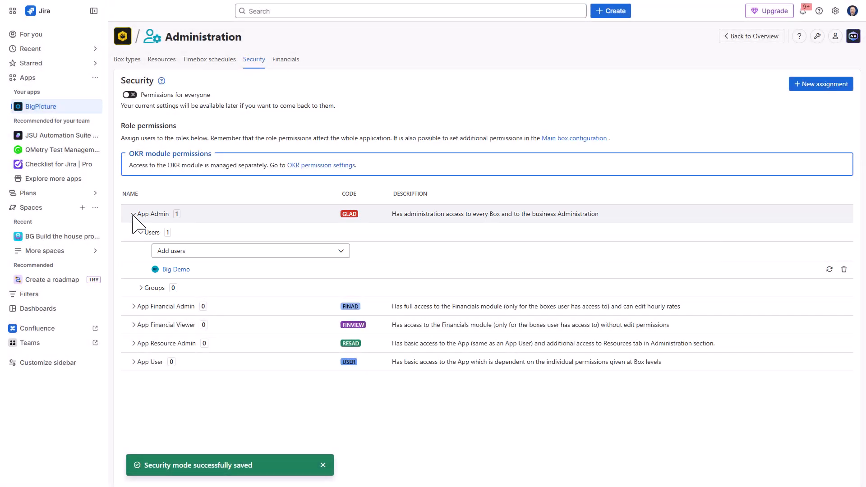
{"action": "left_click", "coordinate": [133, 215]}
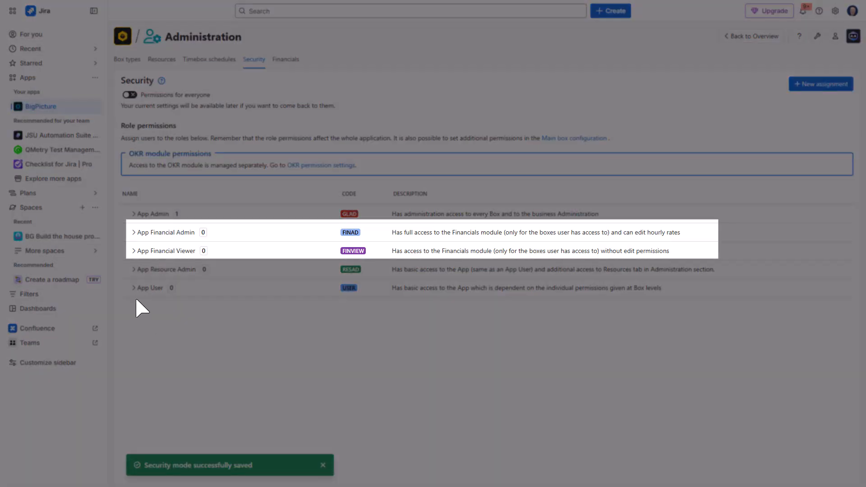
Examine the user assignments of the App Financial Admin and App Financial Viewer roles, and collapse both roles.
{"action": "left_click", "coordinate": [134, 232]}
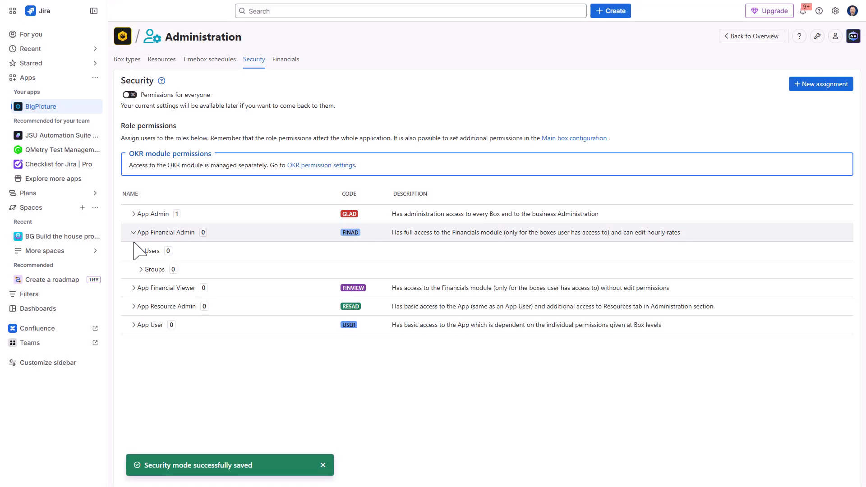
{"action": "left_click", "coordinate": [140, 250]}
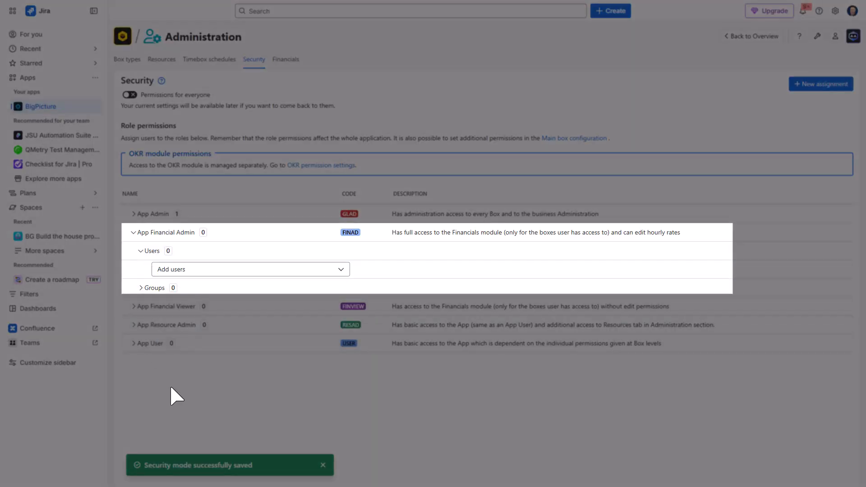
{"action": "left_click", "coordinate": [134, 306]}
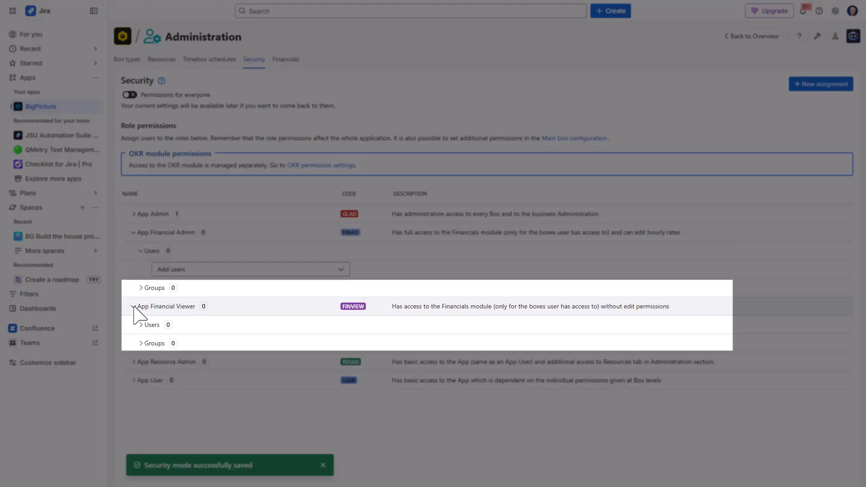
{"action": "left_click", "coordinate": [140, 325]}
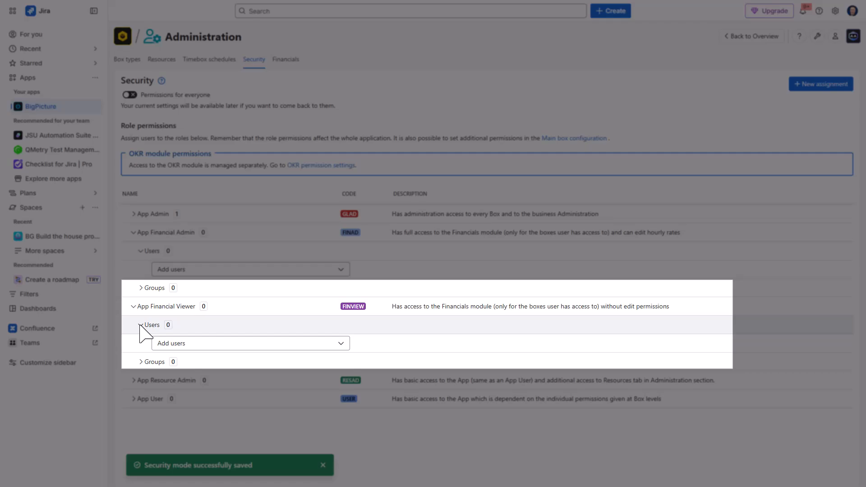
{"action": "left_click", "coordinate": [134, 232]}
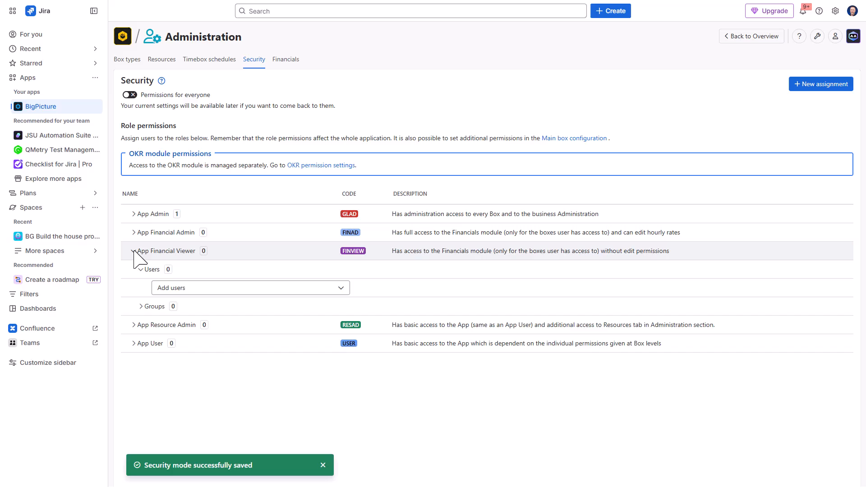
{"action": "left_click", "coordinate": [133, 251]}
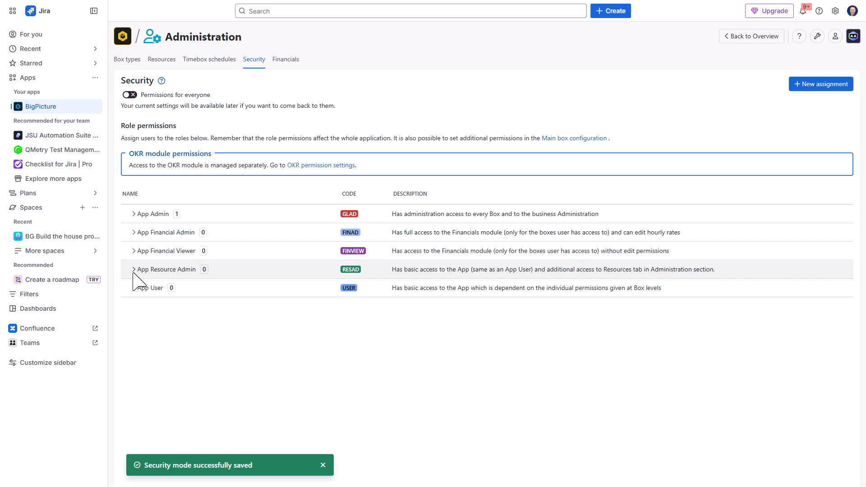
Examine the user assignments of the App Resource Admin role and collapse it again.
{"action": "left_click", "coordinate": [133, 269]}
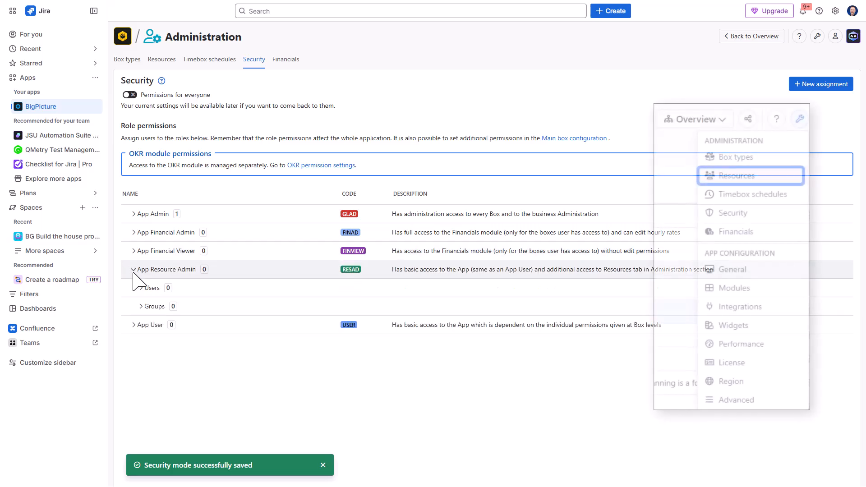
{"action": "left_click", "coordinate": [141, 288]}
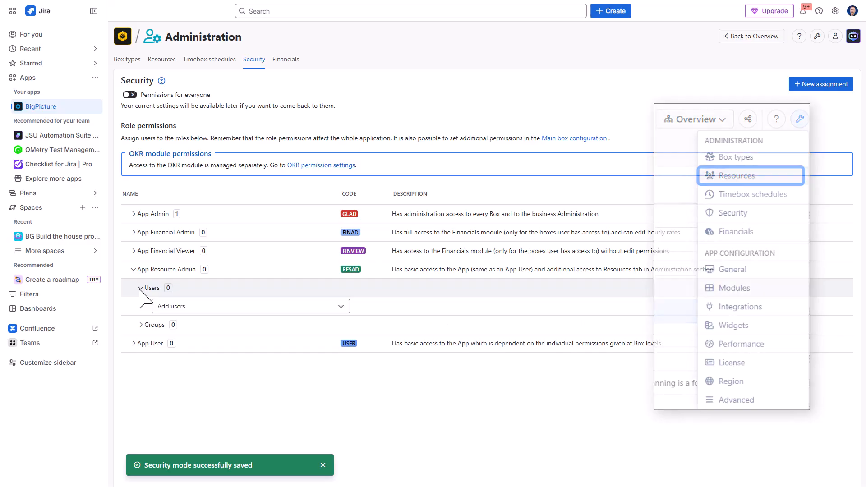
{"action": "left_click", "coordinate": [133, 269]}
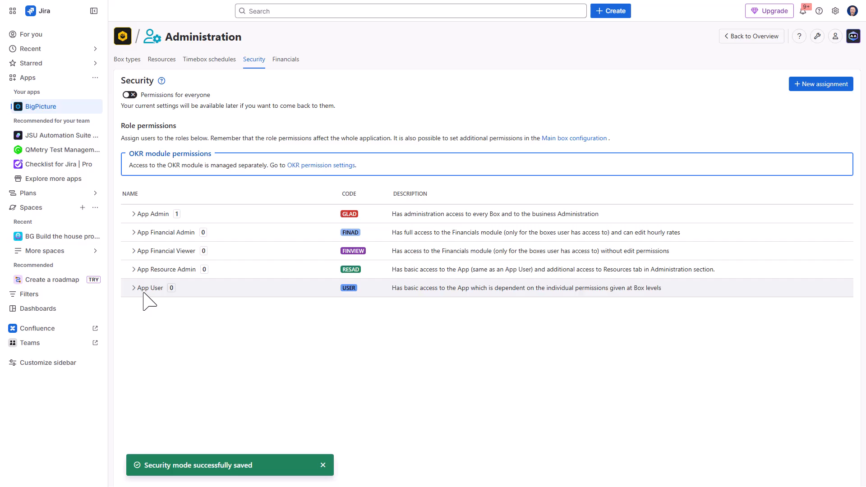
Inspect the users available for the App User role without adding any, and collapse the role.
{"action": "left_click", "coordinate": [134, 288]}
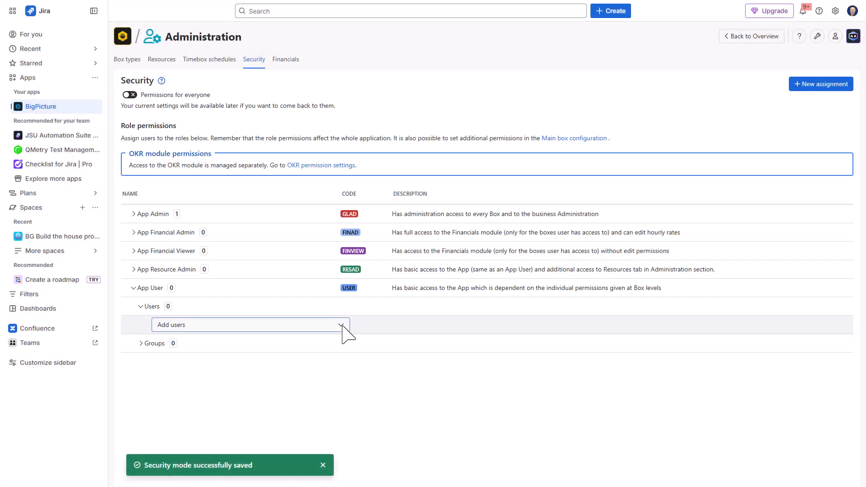
{"action": "left_click", "coordinate": [341, 326]}
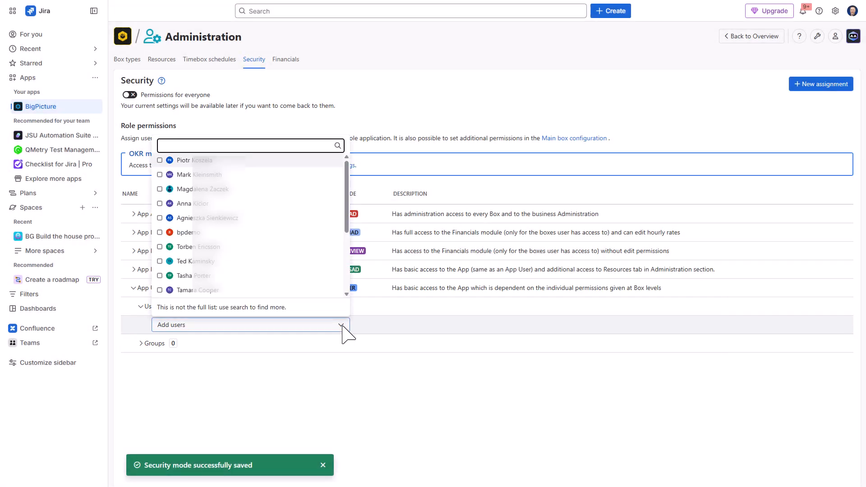
{"action": "left_click", "coordinate": [342, 326]}
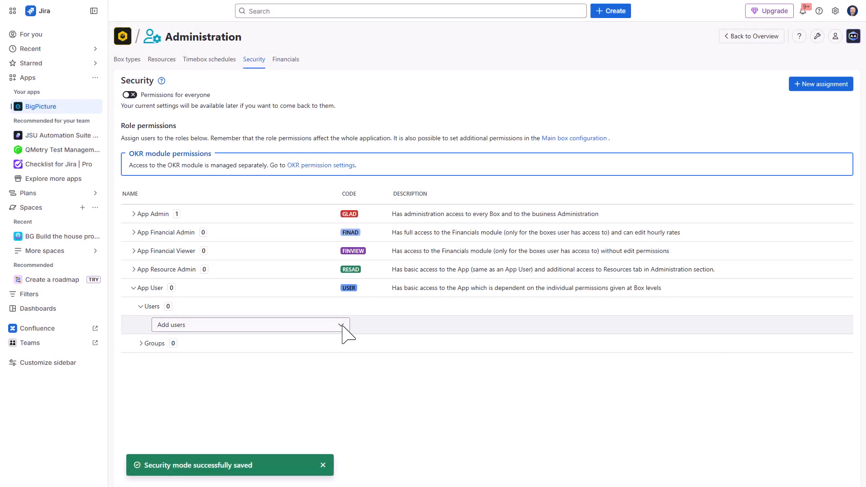
{"action": "left_click", "coordinate": [134, 289]}
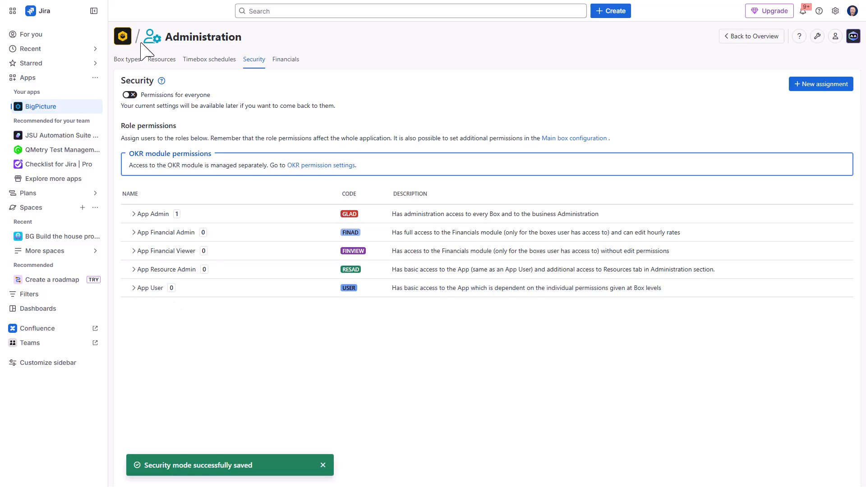
Return to the Main box overview and open the Security settings in that box's configuration.
{"action": "left_click", "coordinate": [120, 37]}
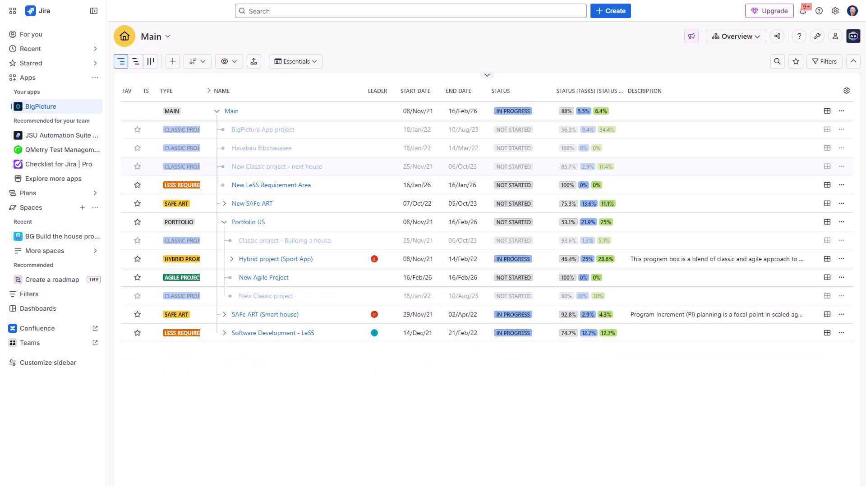
{"action": "left_click", "coordinate": [746, 36]}
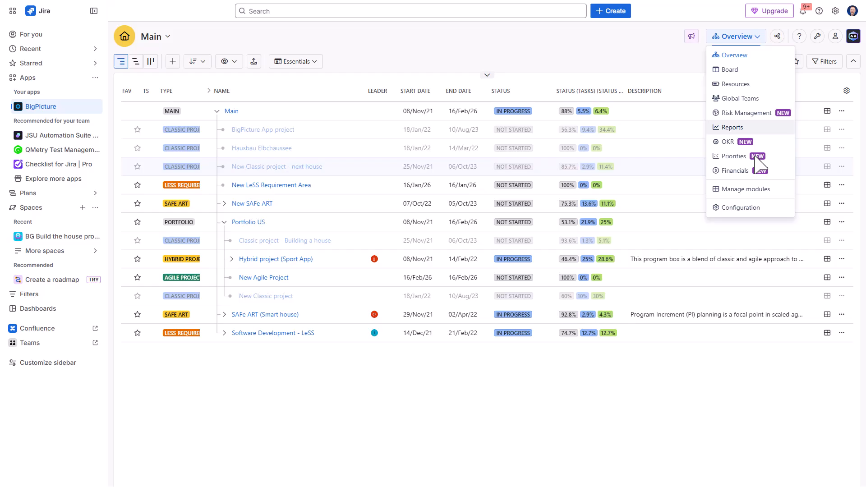
{"action": "left_click", "coordinate": [748, 205]}
{"action": "left_click", "coordinate": [128, 186]}
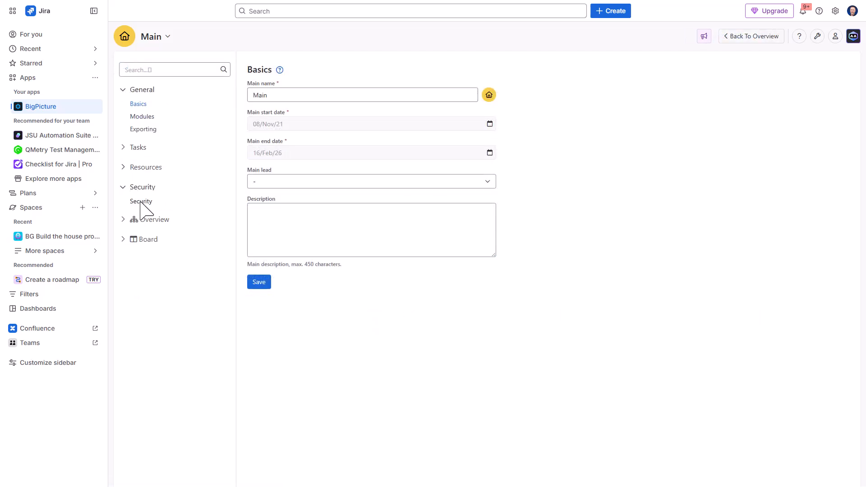
{"action": "left_click", "coordinate": [141, 202]}
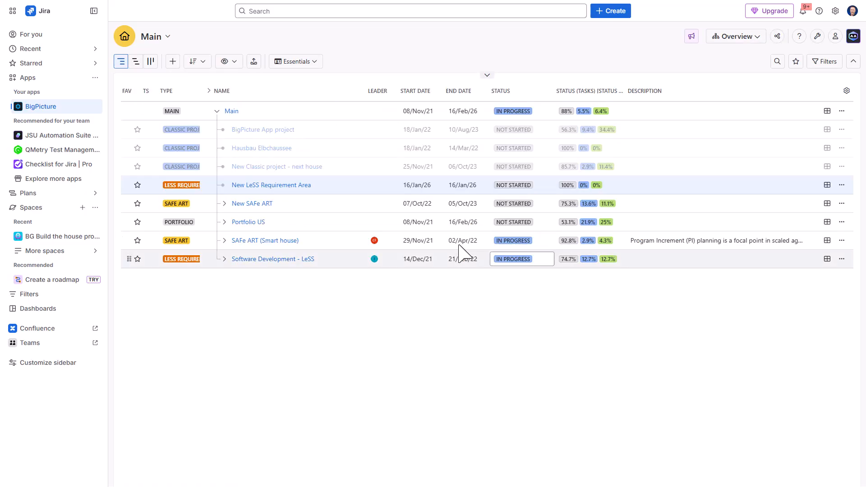
Open the New LeSS Requirement Area box from the Main overview.
{"action": "left_click", "coordinate": [297, 185]}
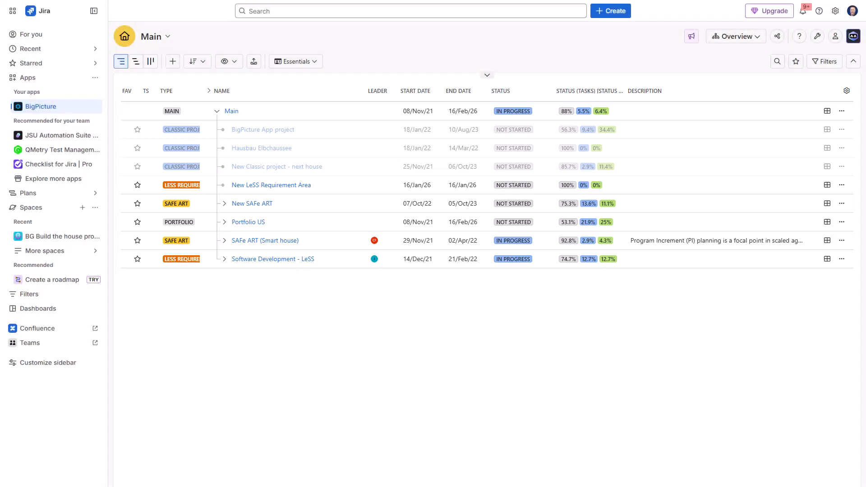
Open the Main box's Security configuration and expand the Sub-Box Creator role.
{"action": "left_click", "coordinate": [758, 37]}
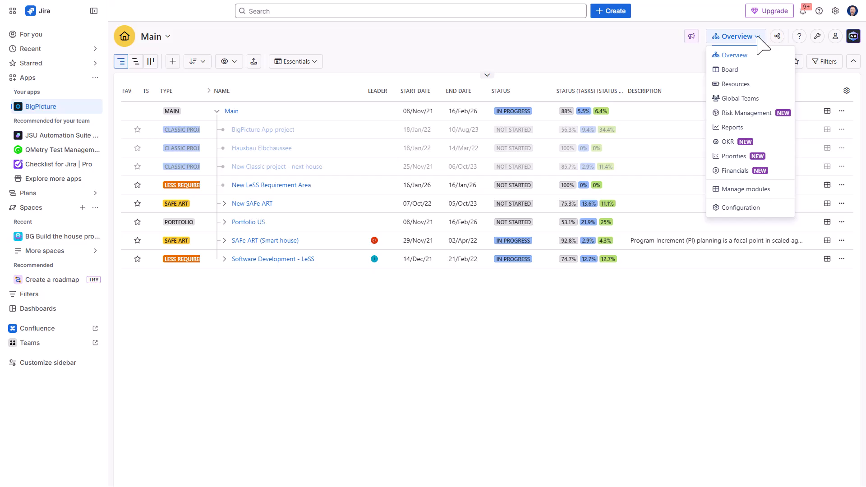
{"action": "left_click", "coordinate": [746, 207]}
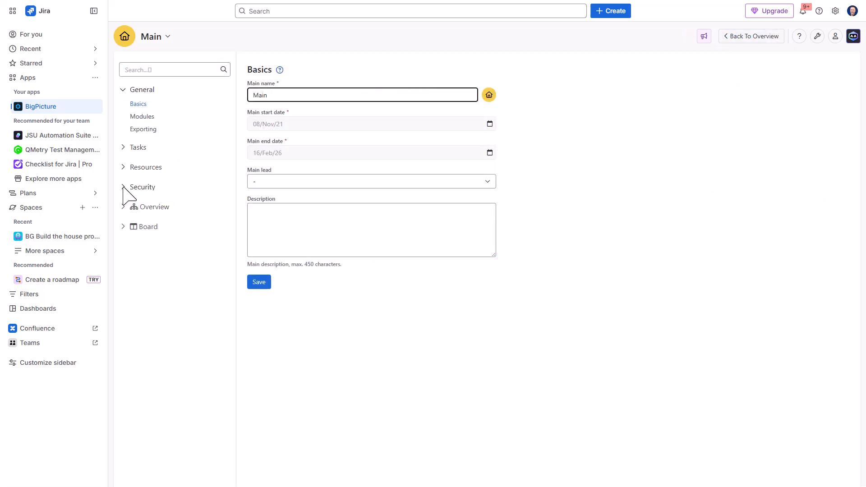
{"action": "left_click", "coordinate": [123, 187]}
{"action": "left_click", "coordinate": [136, 202]}
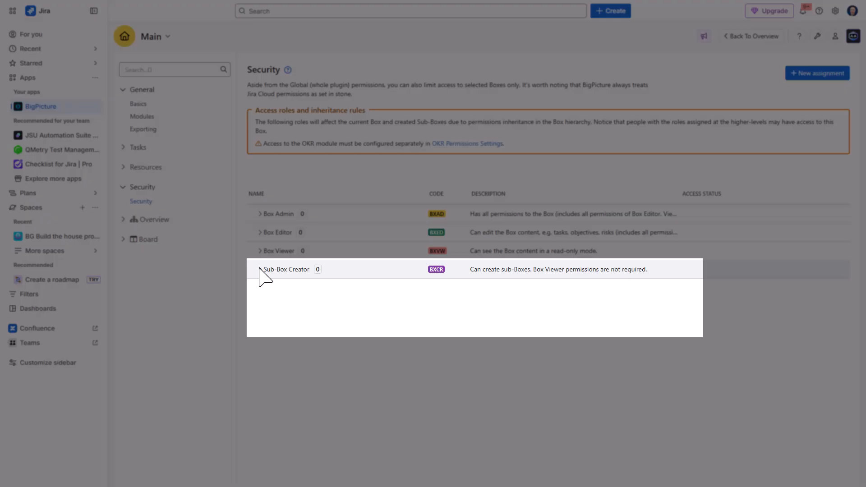
{"action": "left_click", "coordinate": [260, 270]}
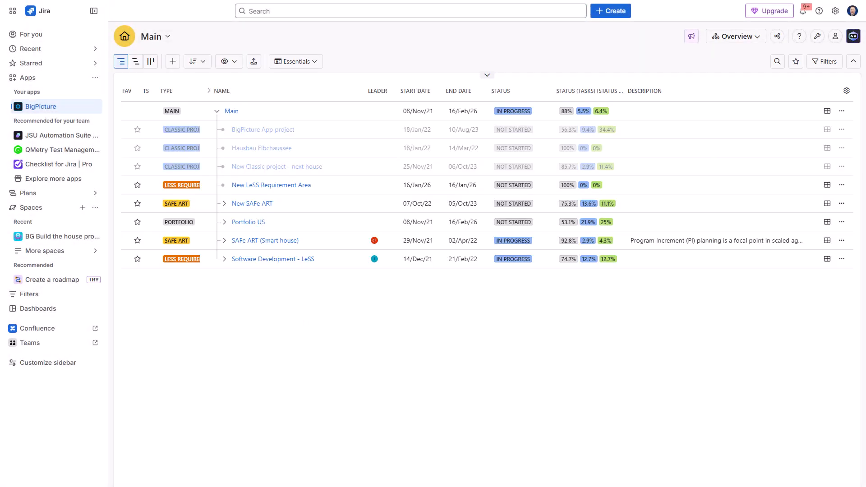
Start a new Agile Project box under Main and name it Tech Comms Releases.
{"action": "left_click", "coordinate": [173, 61]}
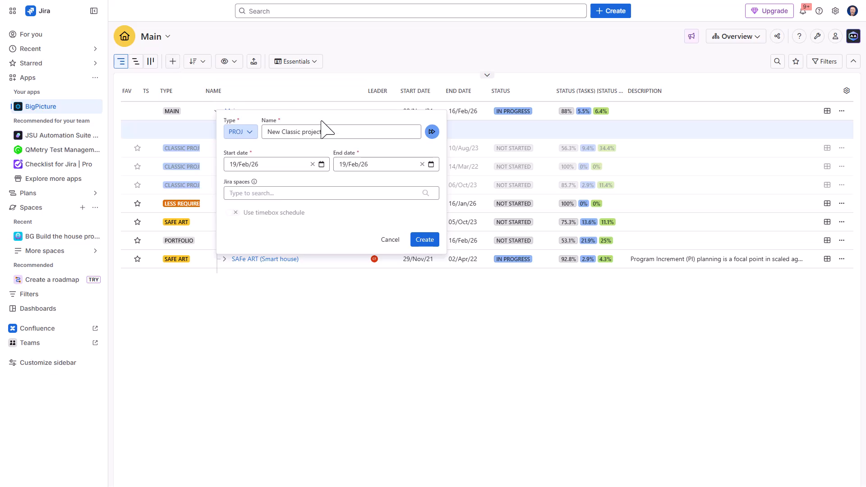
{"action": "left_click", "coordinate": [239, 132]}
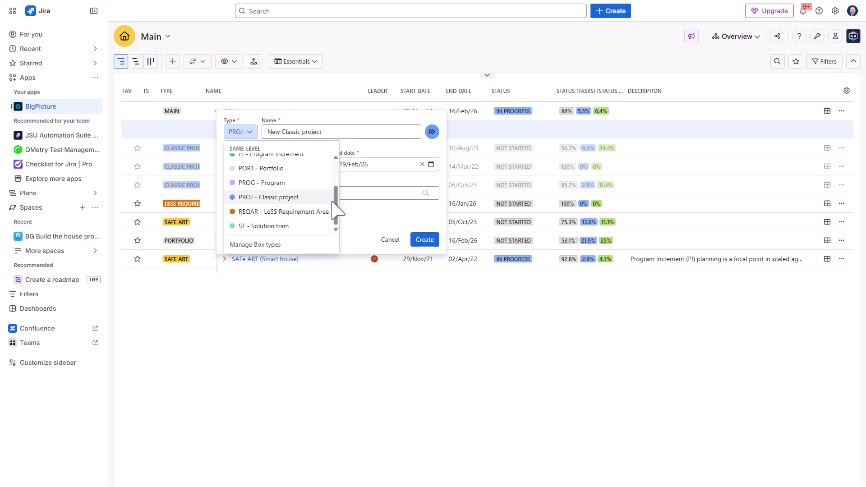
{"action": "scroll", "coordinate": [343, 172], "scroll_direction": "up", "scroll_amount": 3}
{"action": "scroll", "coordinate": [316, 163], "scroll_direction": "up", "scroll_amount": 1}
{"action": "left_click", "coordinate": [315, 162]}
{"action": "triple_click", "coordinate": [328, 137]}
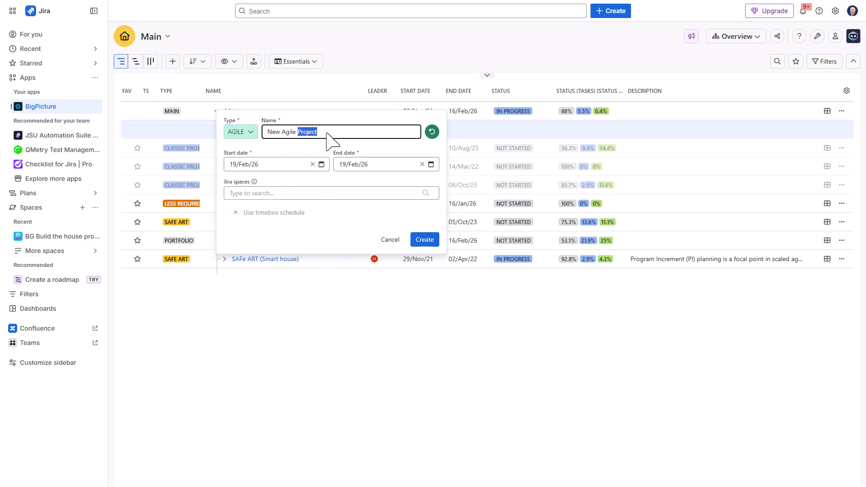
{"action": "type", "text": "Tech Co"}
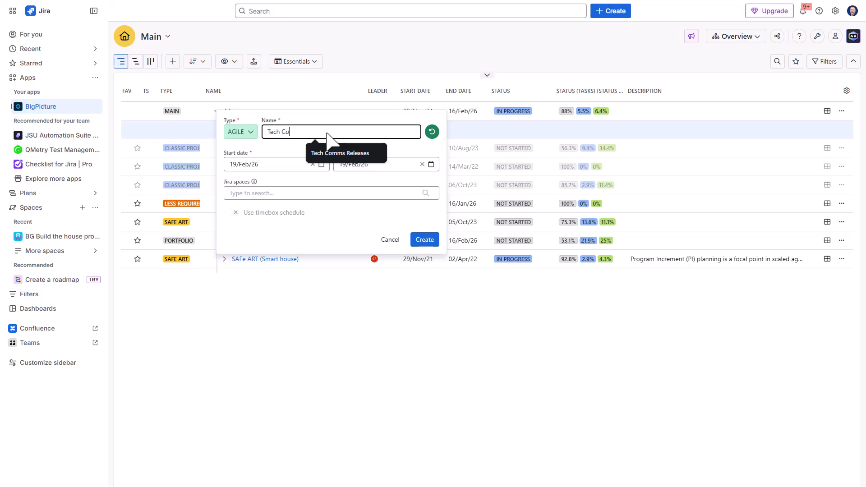
{"action": "type", "text": "mms Releases"}
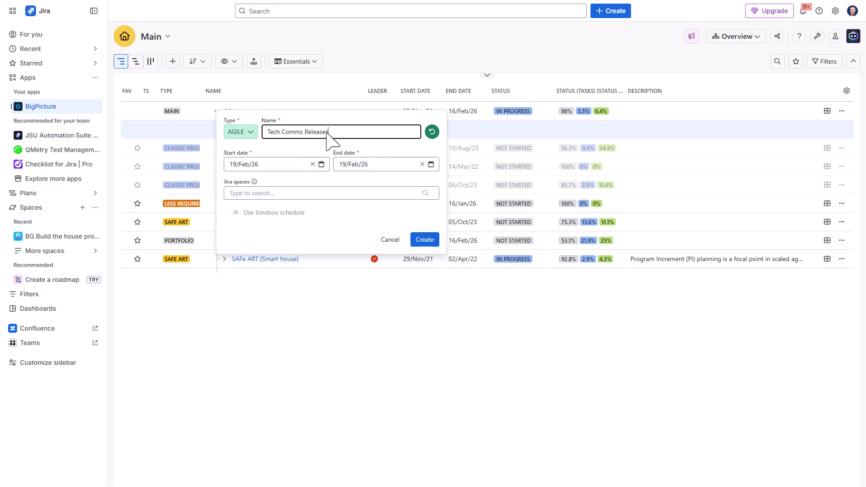
Set the new box's end date to 31/Mar/26 and create the box.
{"action": "left_click", "coordinate": [385, 165]}
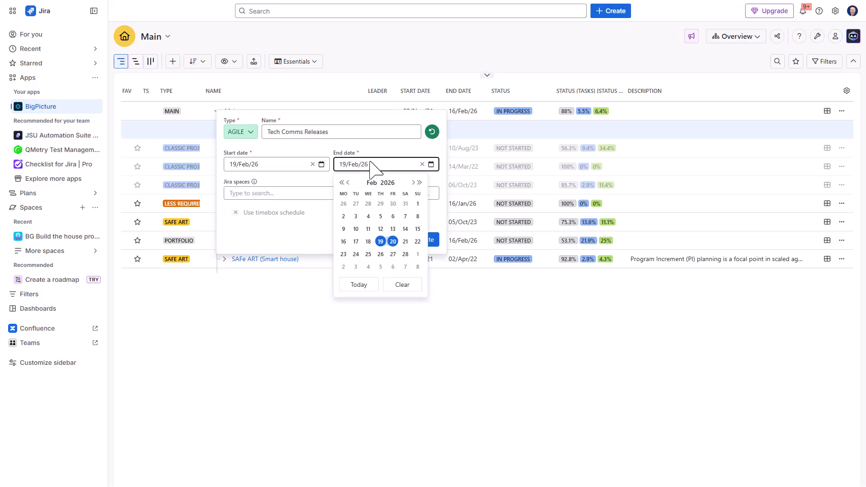
{"action": "left_click", "coordinate": [411, 183]}
{"action": "left_click", "coordinate": [356, 266]}
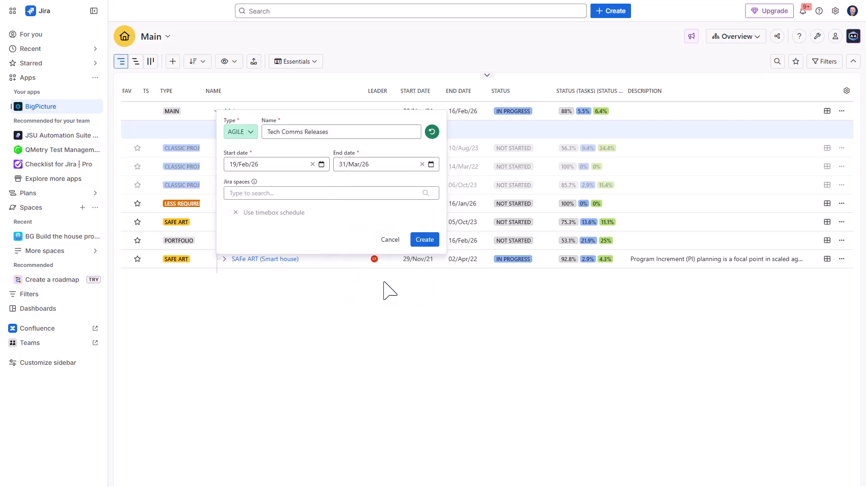
{"action": "left_click", "coordinate": [424, 239]}
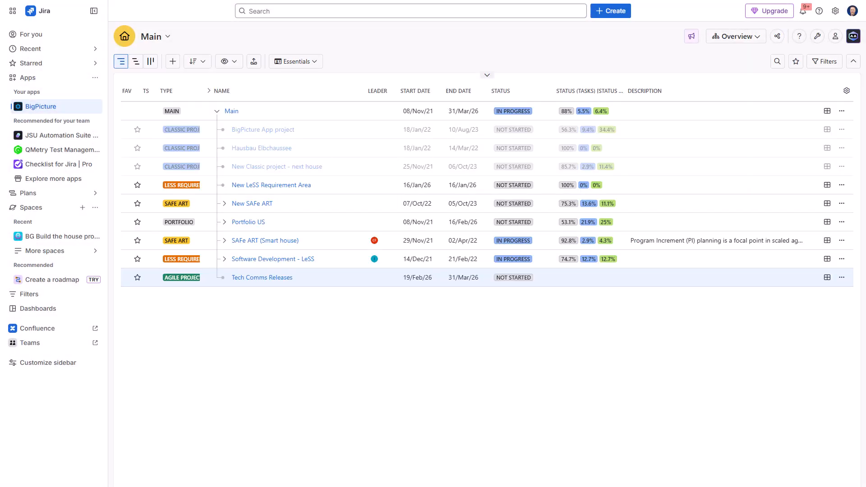
Open the Agile Project box type's Security settings in the administration and set the inheritance mode to Inherited only.
{"action": "left_click", "coordinate": [816, 36]}
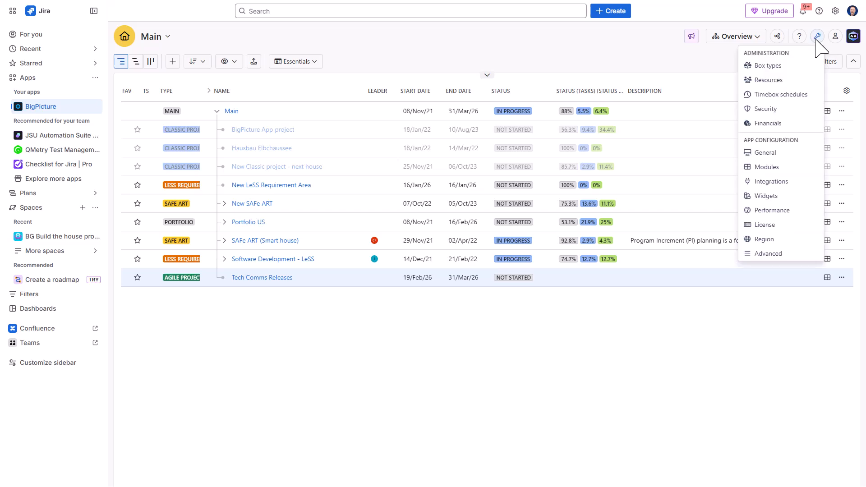
{"action": "left_click", "coordinate": [767, 65]}
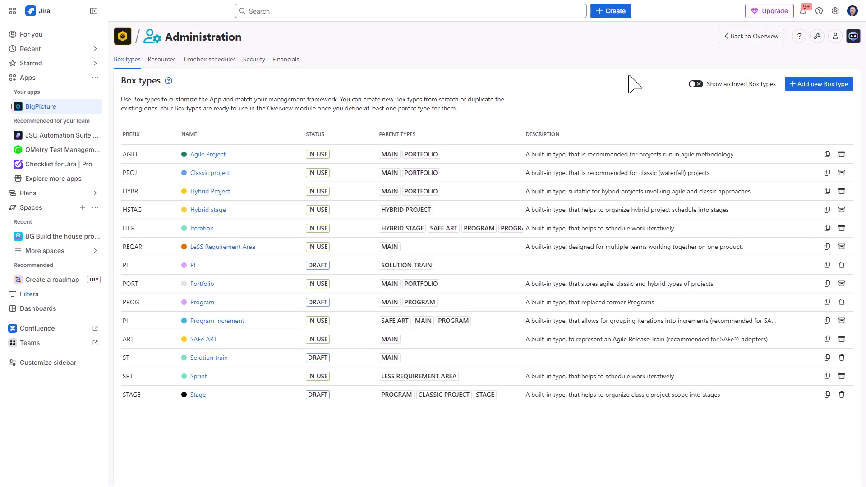
{"action": "left_click", "coordinate": [208, 155]}
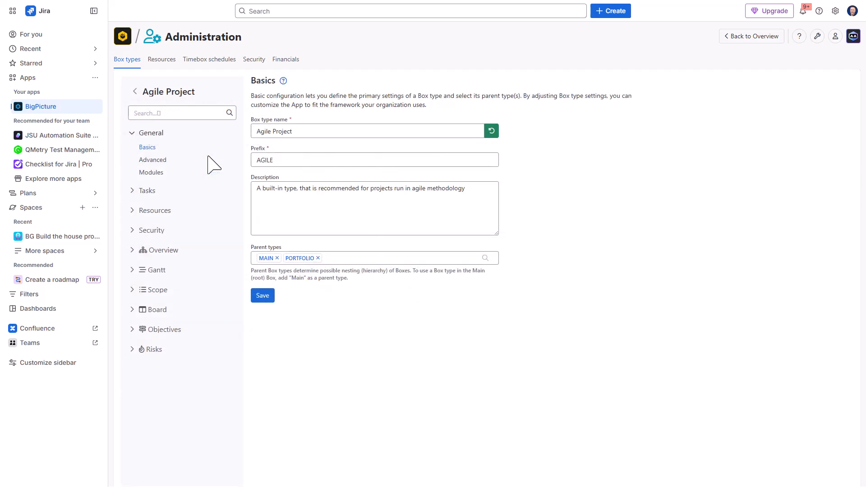
{"action": "left_click", "coordinate": [132, 230]}
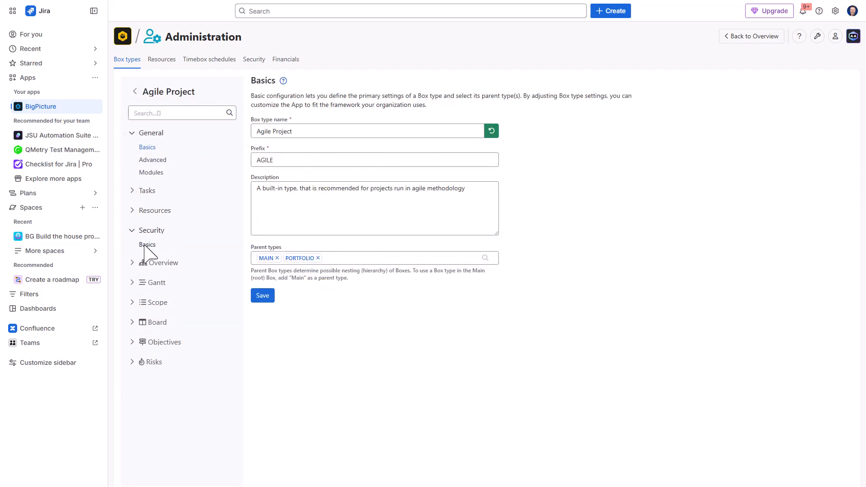
{"action": "left_click", "coordinate": [144, 245]}
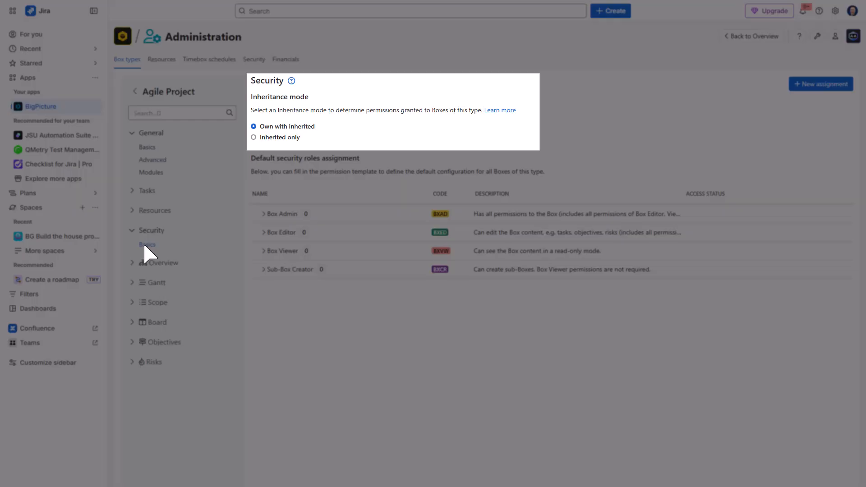
{"action": "left_click", "coordinate": [253, 137]}
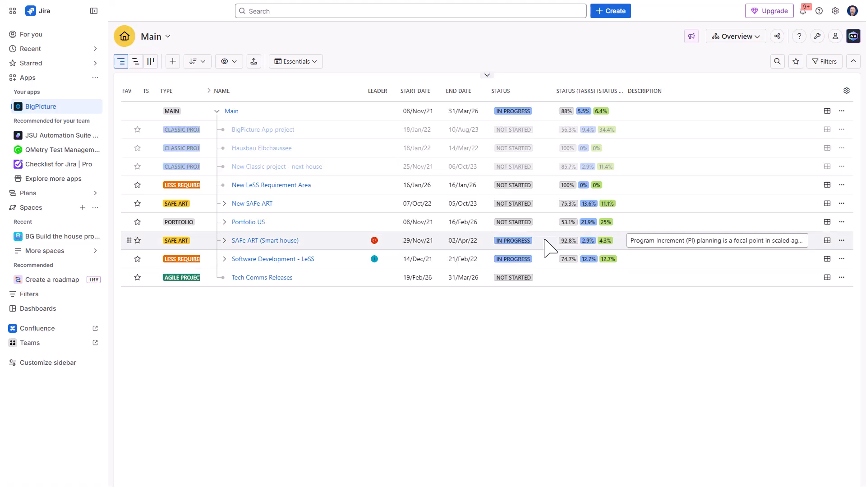
Open the New Agile Project box under Portfolio US and go to its configuration.
{"action": "left_click", "coordinate": [225, 223]}
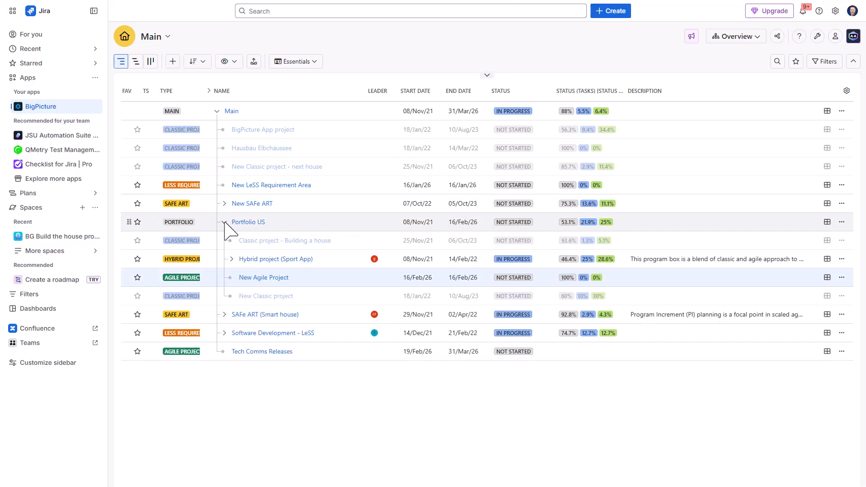
{"action": "left_click", "coordinate": [249, 277]}
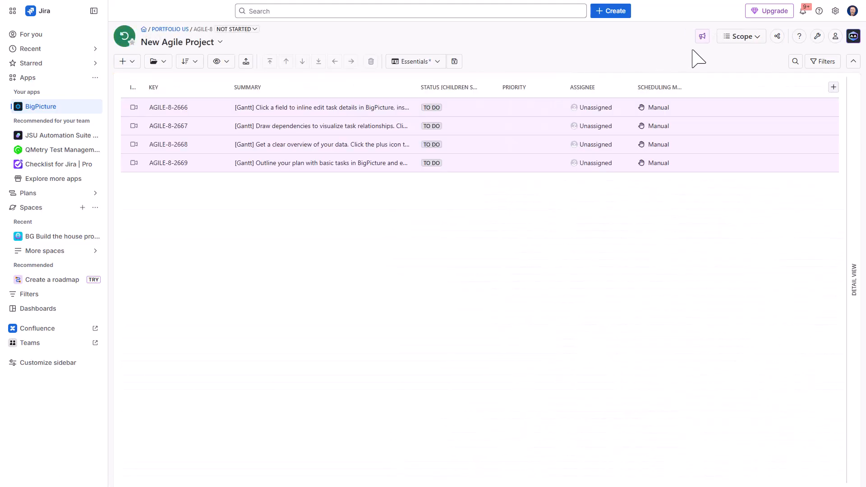
{"action": "left_click", "coordinate": [758, 38]}
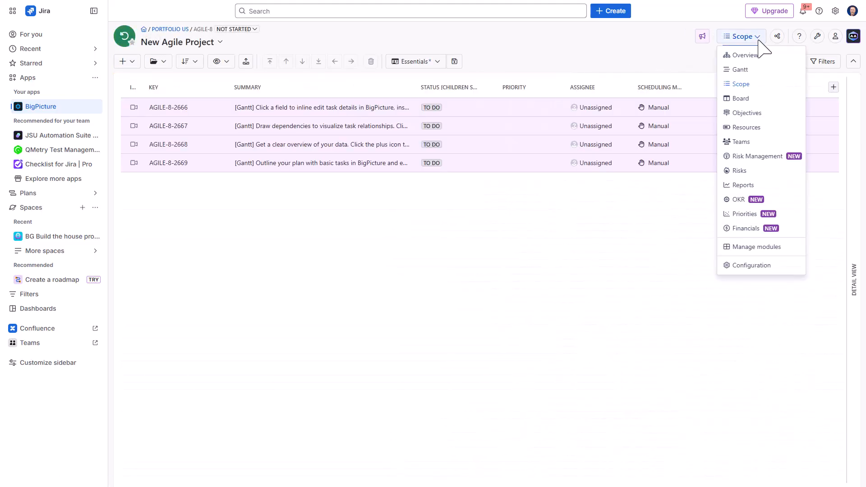
{"action": "left_click", "coordinate": [758, 265]}
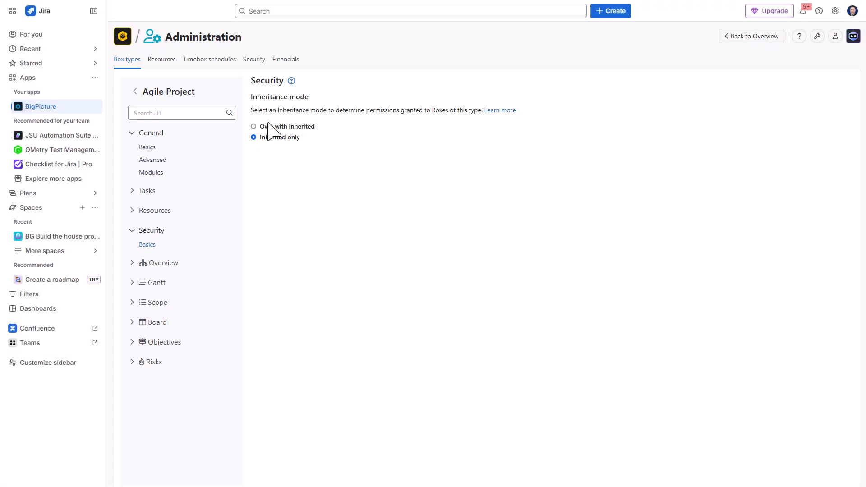
Set the Agile Project box type's inheritance mode to Own with inherited and select a user for the default Box Admin role.
{"action": "left_click", "coordinate": [253, 126]}
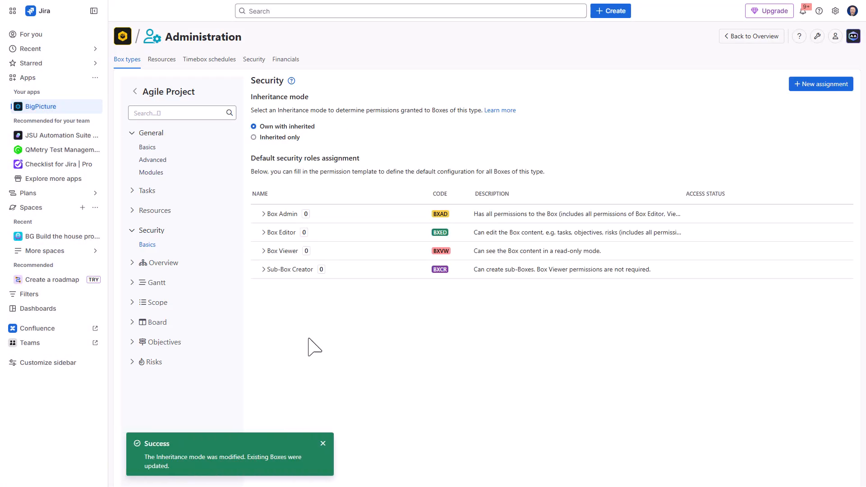
{"action": "left_click", "coordinate": [323, 444]}
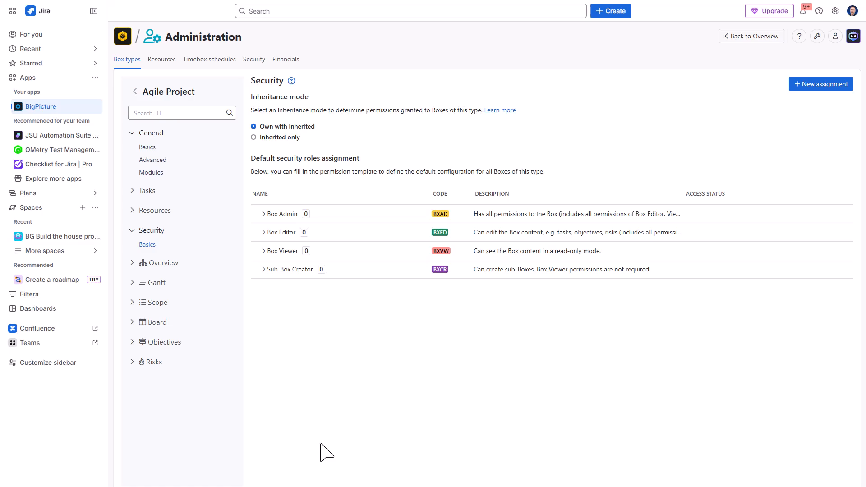
{"action": "left_click", "coordinate": [263, 215]}
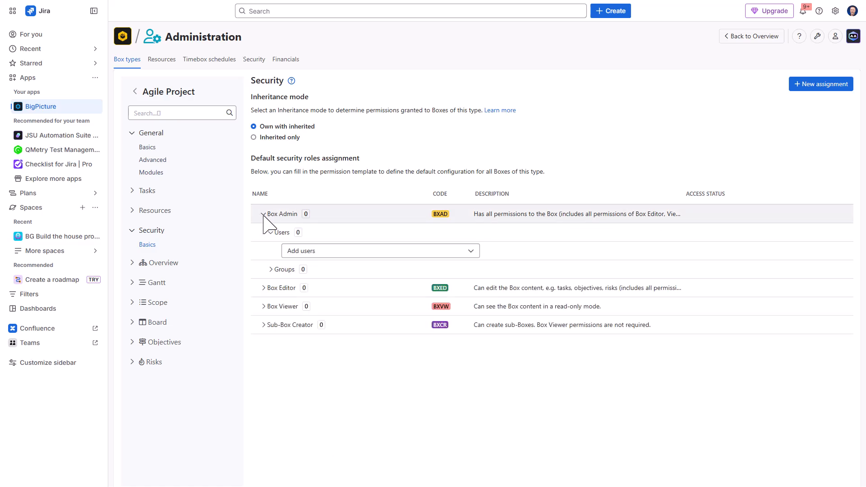
{"action": "left_click", "coordinate": [470, 250]}
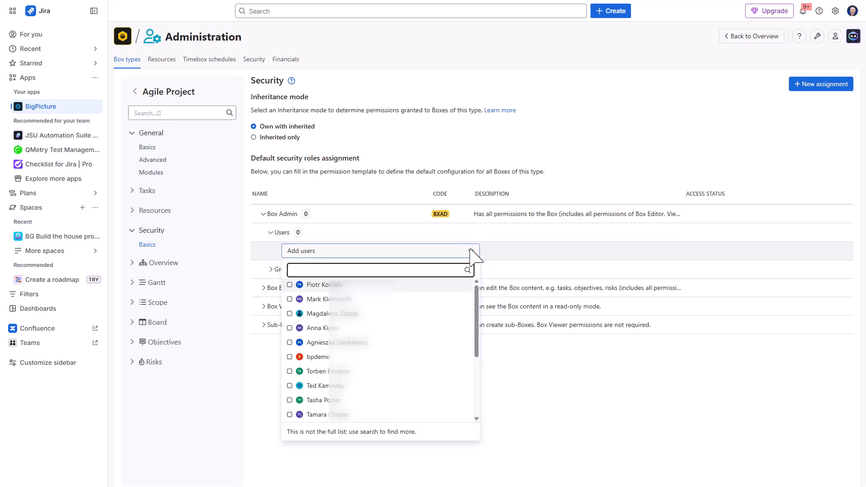
{"action": "type", "text": "mark"}
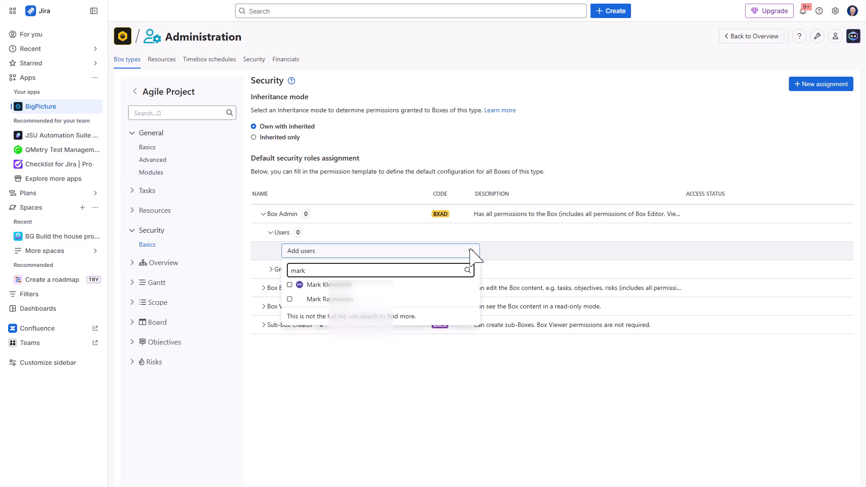
{"action": "left_click", "coordinate": [383, 285]}
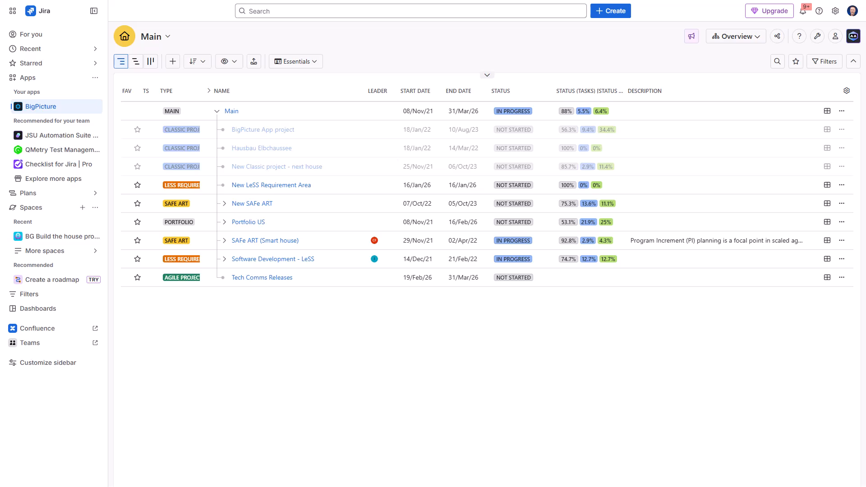
Open the app-level Security administration and the Security settings in the New LeSS Requirement Area box's configuration.
{"action": "left_click", "coordinate": [817, 36]}
{"action": "left_click", "coordinate": [787, 107]}
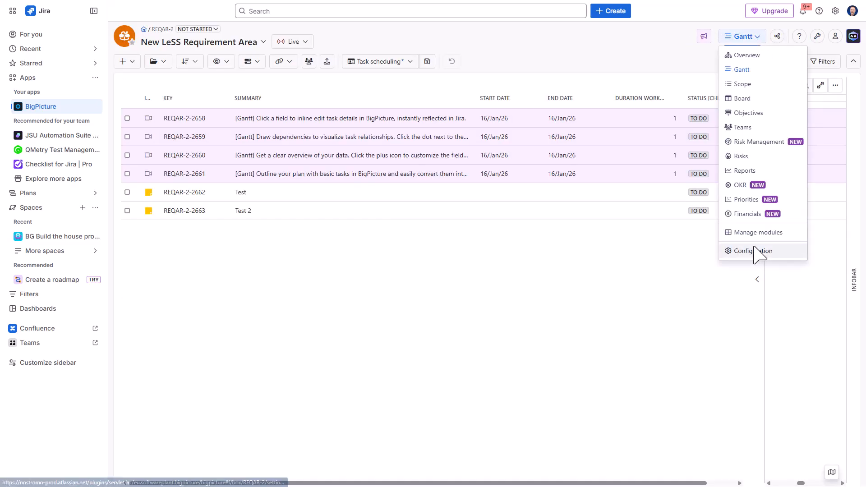
{"action": "left_click", "coordinate": [760, 251]}
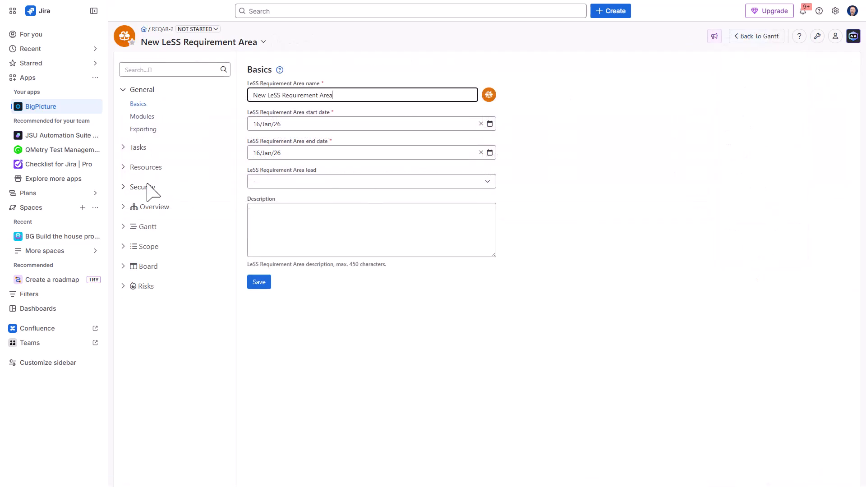
{"action": "left_click", "coordinate": [143, 186]}
{"action": "left_click", "coordinate": [140, 202]}
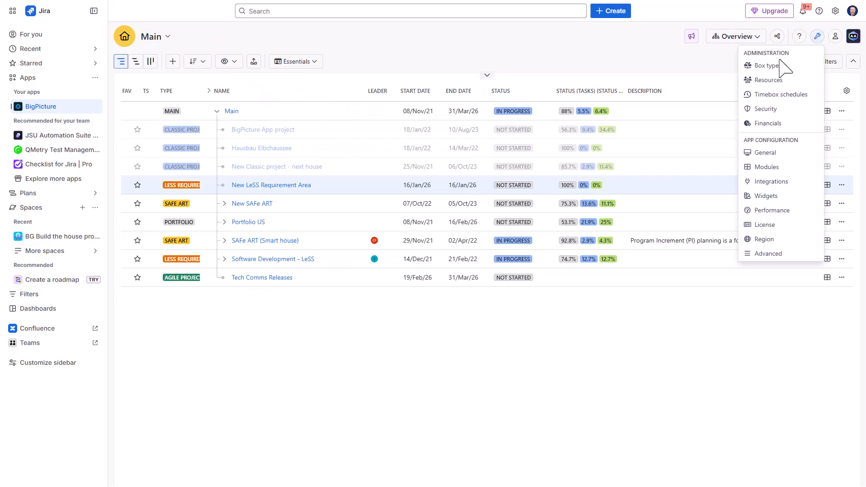
Open the Agile Project box type in the administration and expand its Security section.
{"action": "left_click", "coordinate": [782, 64]}
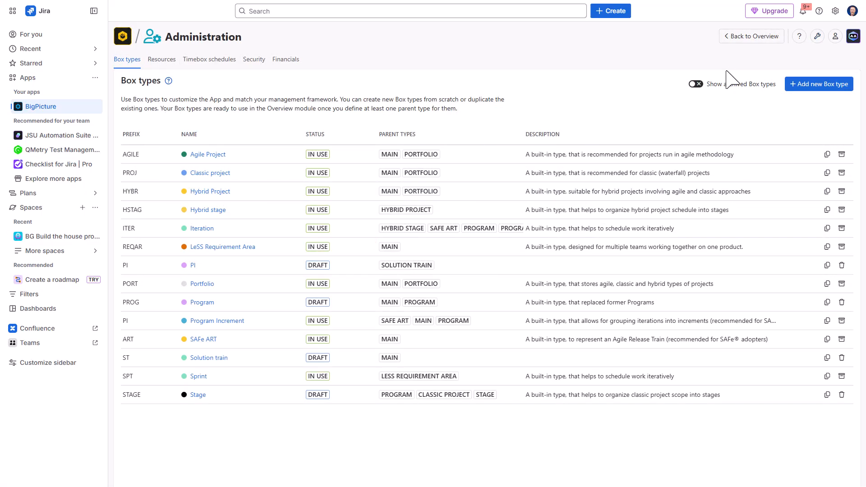
{"action": "left_click", "coordinate": [208, 154]}
{"action": "left_click", "coordinate": [133, 231]}
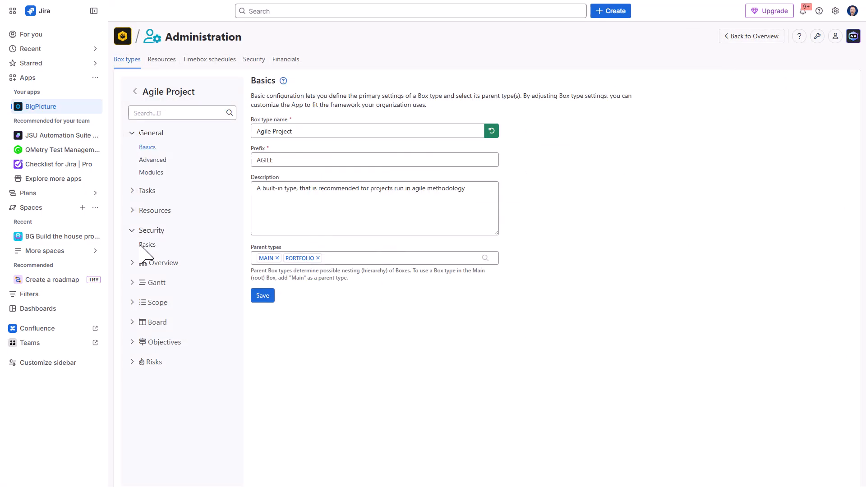